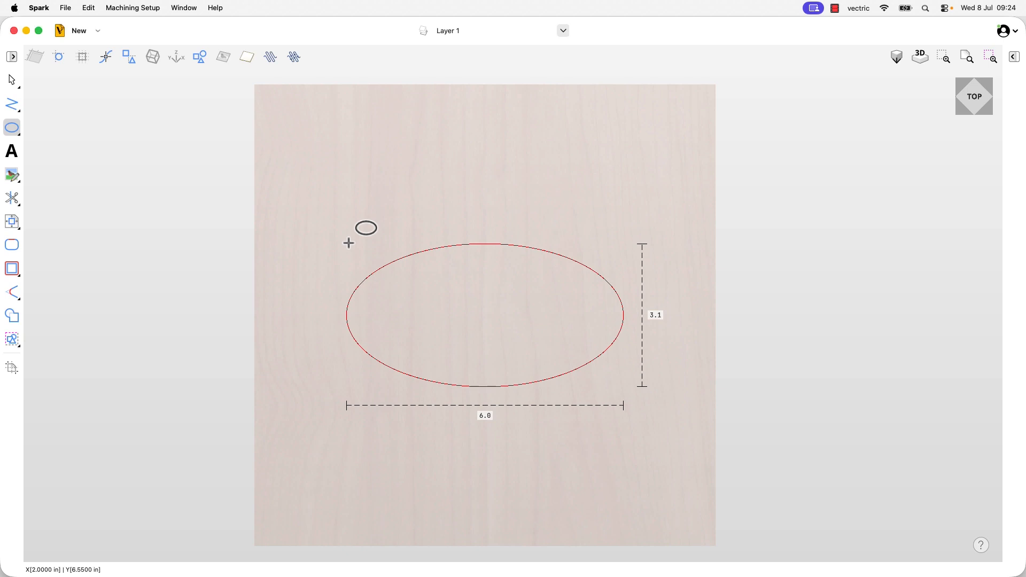
# Draw an ellipse 6 in wide and 3 in high, centred on the material
pyautogui.moveTo(349, 246); pyautogui.dragTo(349, 247)
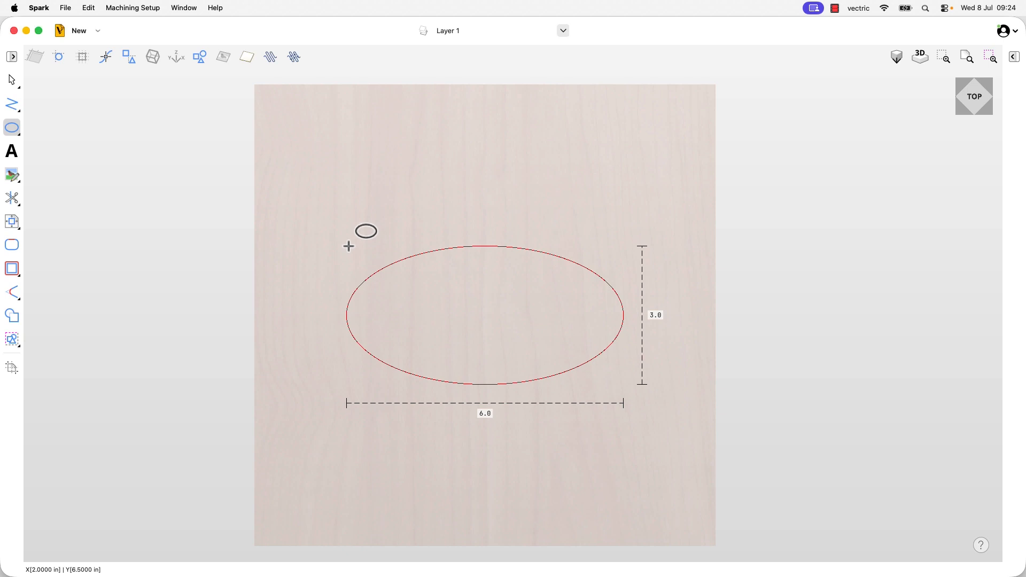
pyautogui.moveTo(348, 247)
pyautogui.mouseDown()
pyautogui.moveTo(437, 262)
pyautogui.moveTo(343, 261)
pyautogui.moveTo(348, 247)
pyautogui.mouseUp()
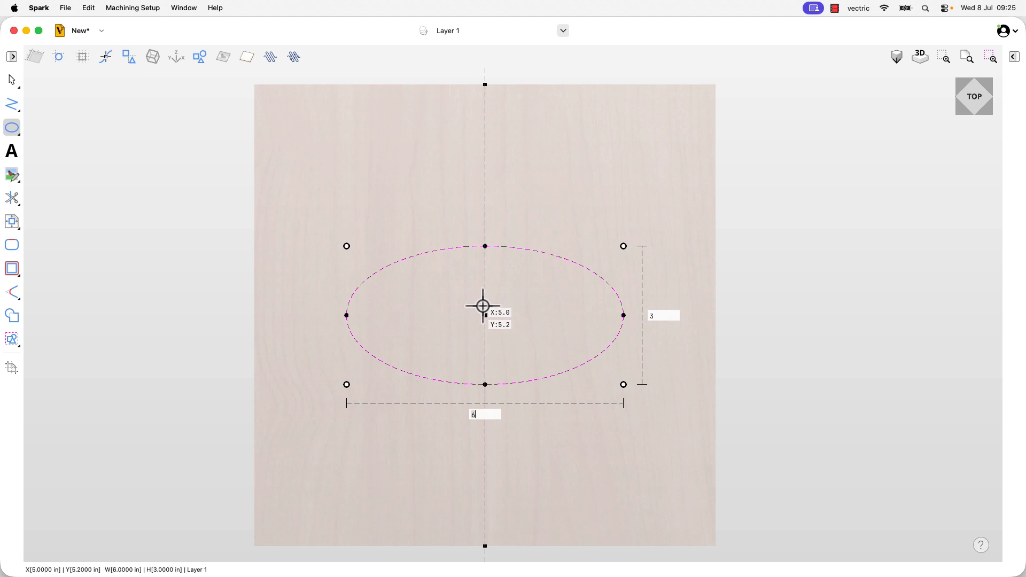
# Try placing same-size ellipses above and below the central one on the vertical centreline, and undo both
pyautogui.click(485, 170)
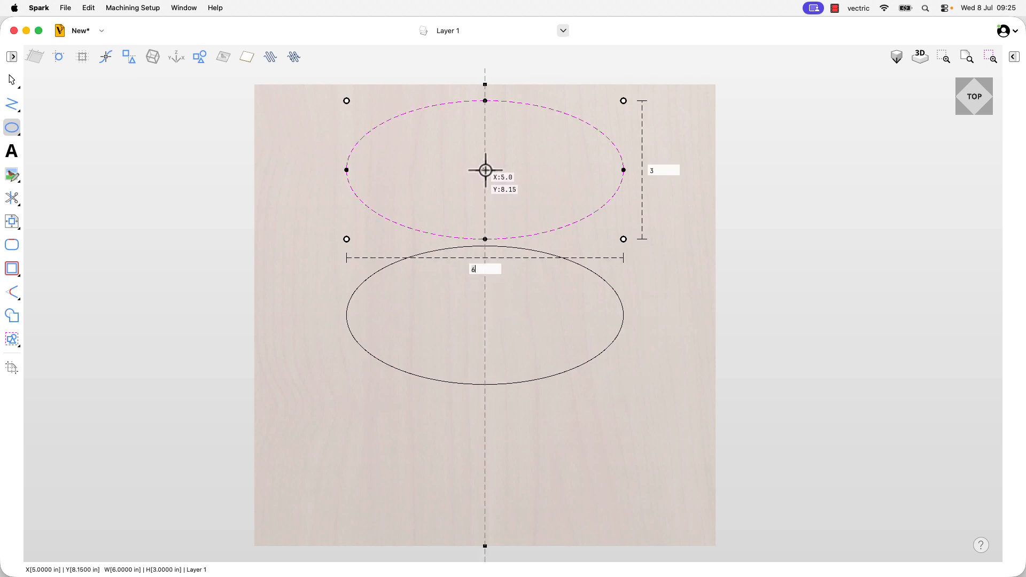
pyautogui.click(485, 459)
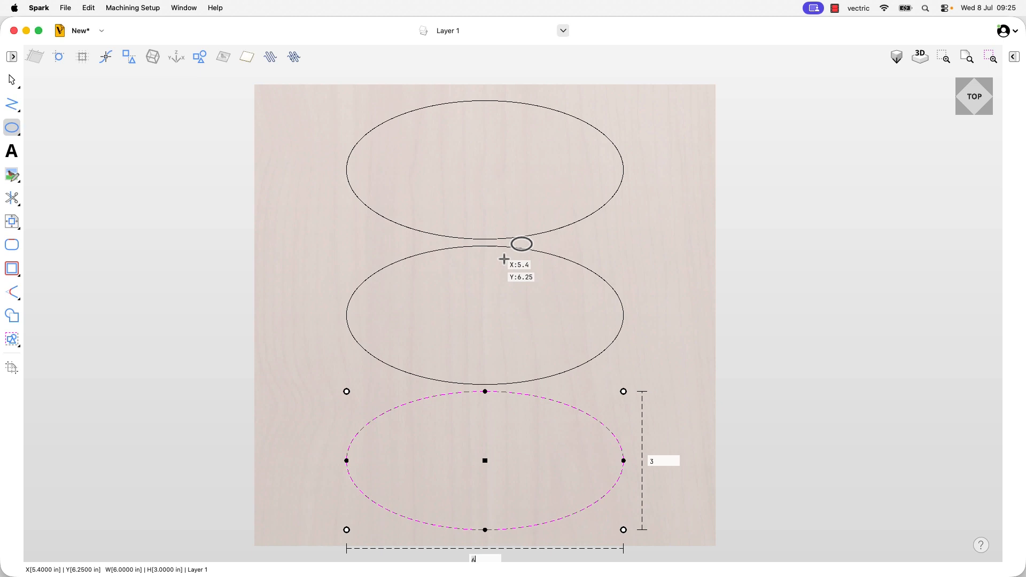
pyautogui.press('Escape')
pyautogui.press('super+z')
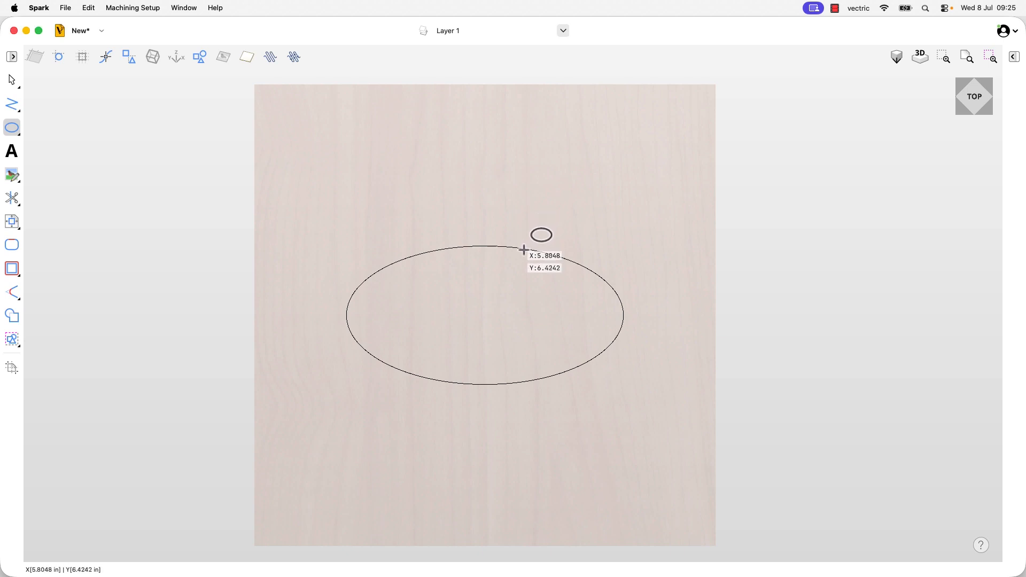
# Select the ellipse, stretch it slightly by its lower and upper nodes, and set its height to 3 in
pyautogui.click(524, 249)
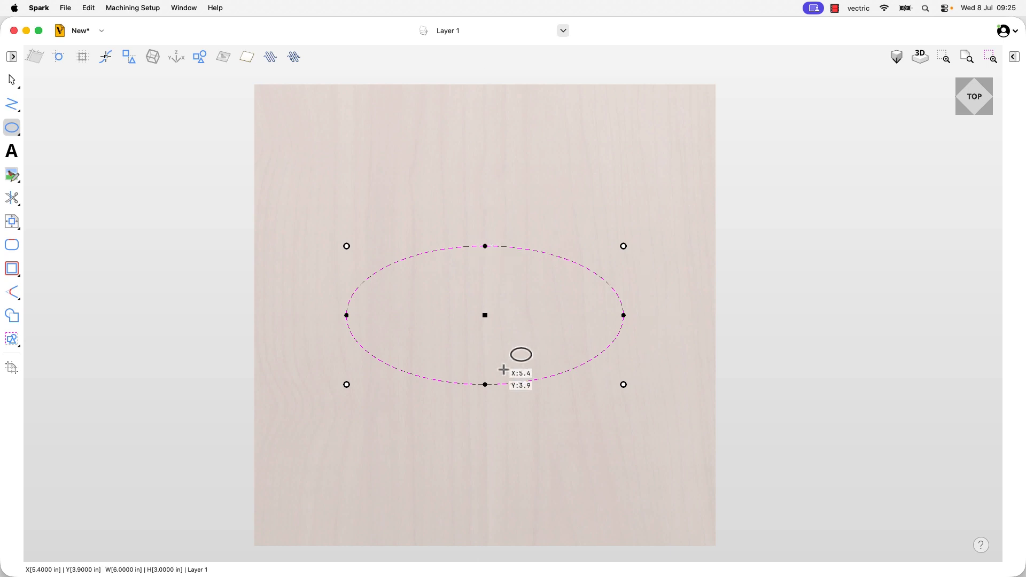
pyautogui.moveTo(488, 383)
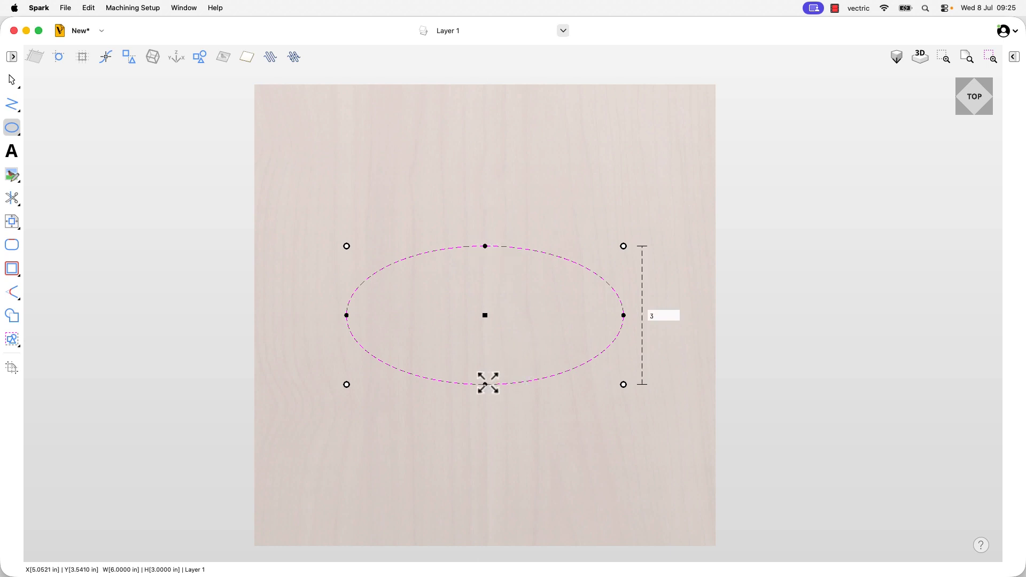
pyautogui.moveTo(488, 382)
pyautogui.mouseDown()
pyautogui.moveTo(486, 422)
pyautogui.moveTo(486, 259)
pyautogui.moveTo(484, 449)
pyautogui.moveTo(487, 384)
pyautogui.mouseUp()
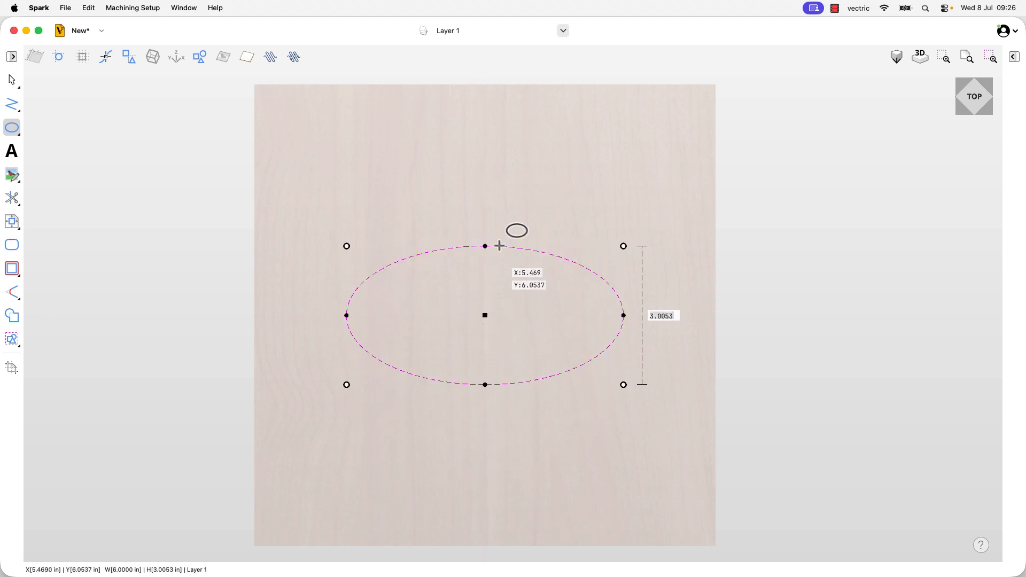
pyautogui.moveTo(486, 244)
pyautogui.mouseDown()
pyautogui.moveTo(486, 184)
pyautogui.moveTo(490, 244)
pyautogui.mouseUp()
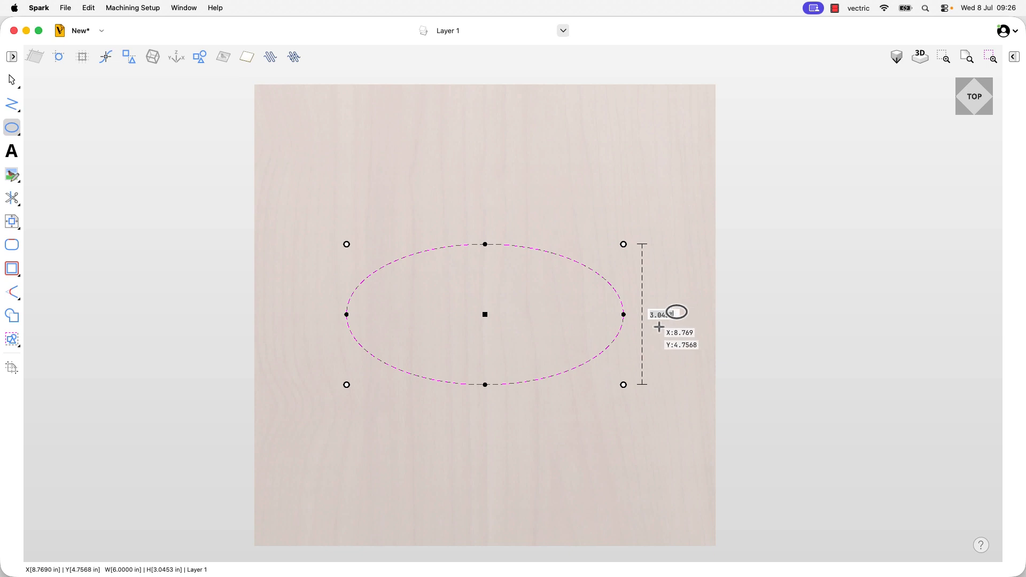
pyautogui.press('Return')
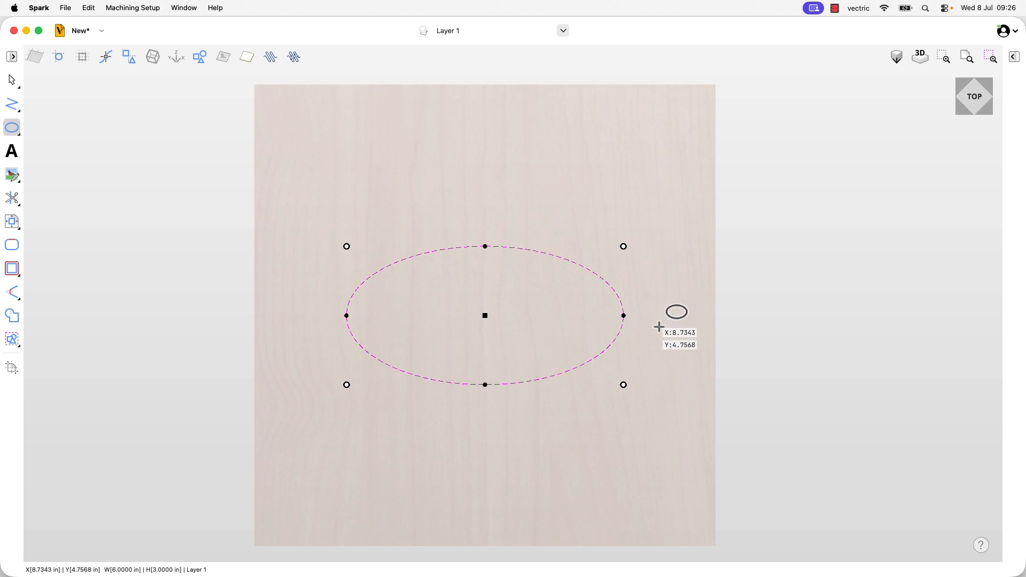
# Set the ellipse's height to 2 in from its lower node and its width to 4 in from its right-hand node
pyautogui.click(485, 385)
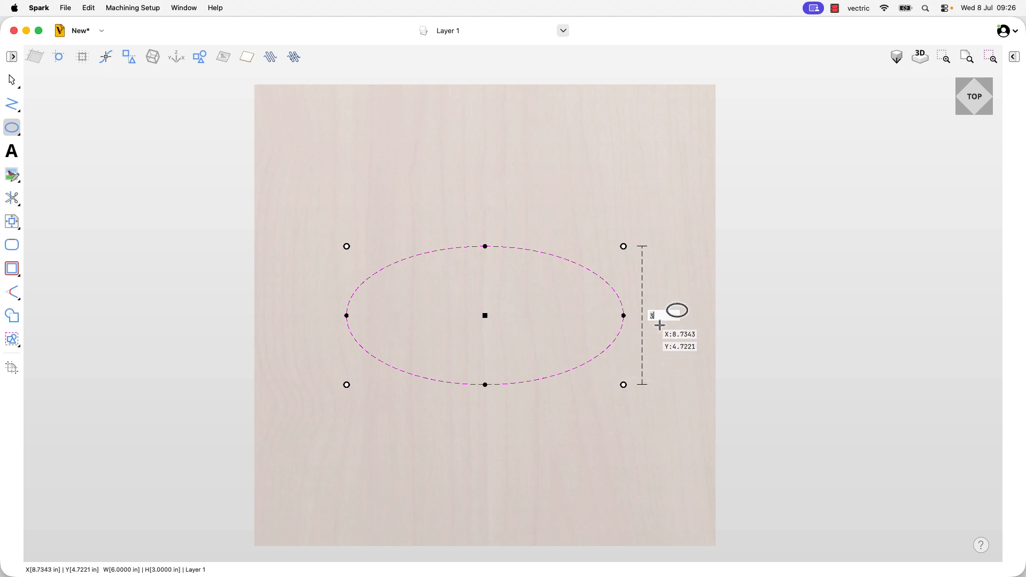
pyautogui.press('Return')
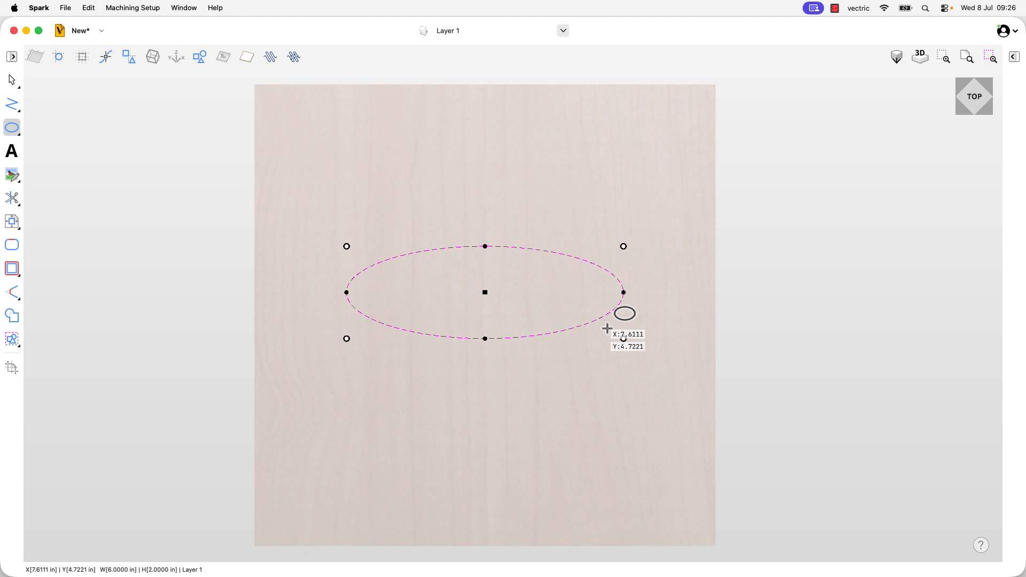
pyautogui.moveTo(624, 292)
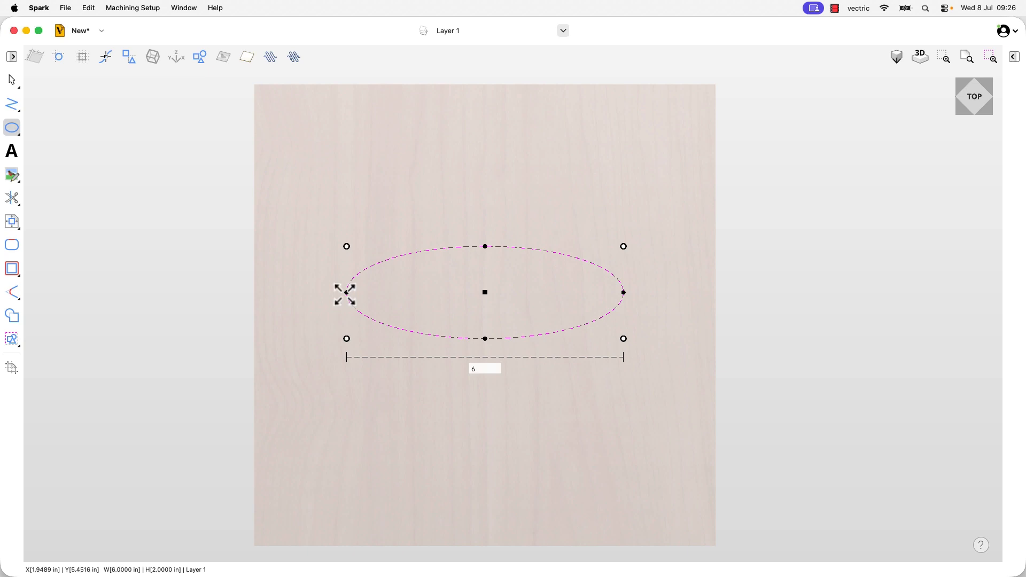
pyautogui.moveTo(346, 293)
pyautogui.mouseDown()
pyautogui.moveTo(271, 294)
pyautogui.moveTo(367, 296)
pyautogui.moveTo(321, 296)
pyautogui.moveTo(347, 296)
pyautogui.mouseUp()
pyautogui.moveTo(624, 293)
pyautogui.mouseDown()
pyautogui.moveTo(725, 295)
pyautogui.moveTo(575, 300)
pyautogui.moveTo(642, 303)
pyautogui.moveTo(628, 302)
pyautogui.mouseUp()
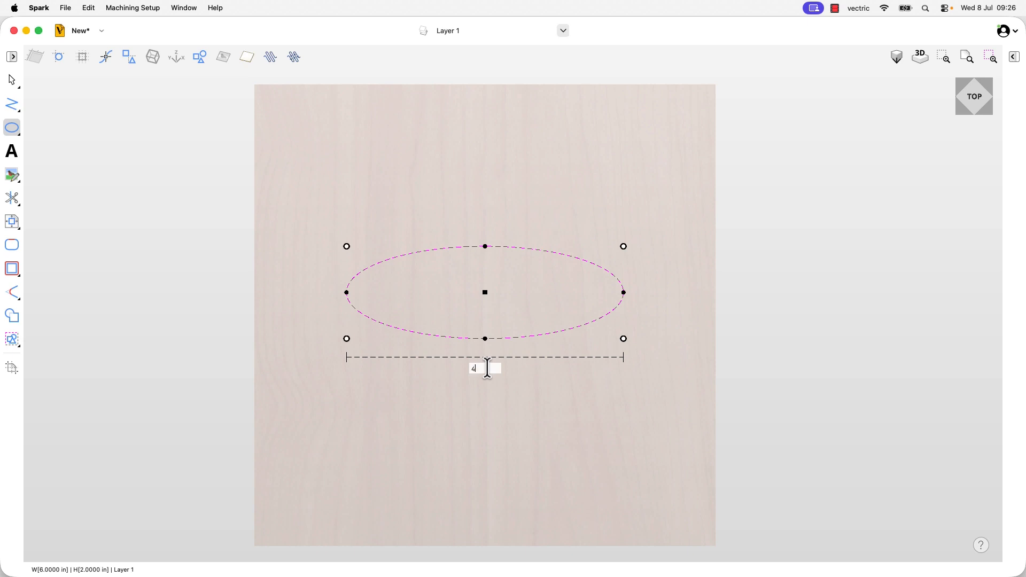
pyautogui.press('Return')
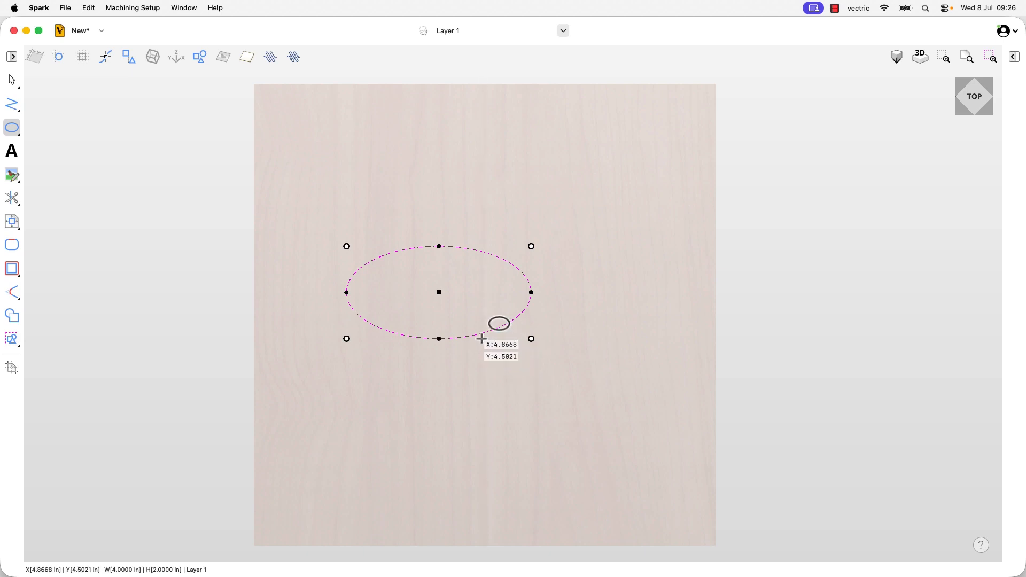
# Move the ellipse's centre to the middle of the material and resize it to 3 in wide by 1 in high
pyautogui.moveTo(531, 293)
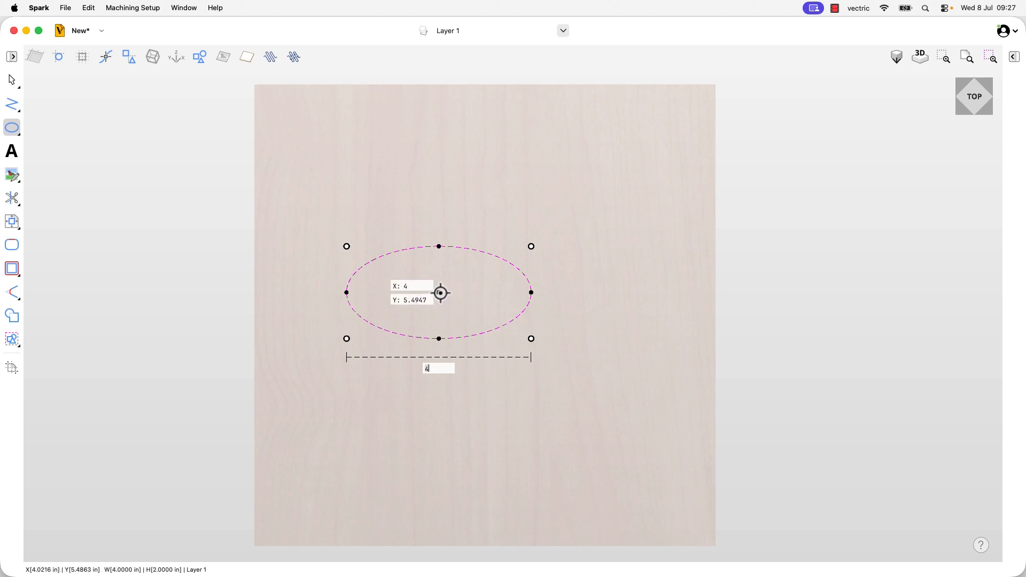
pyautogui.moveTo(440, 293); pyautogui.dragTo(487, 317)
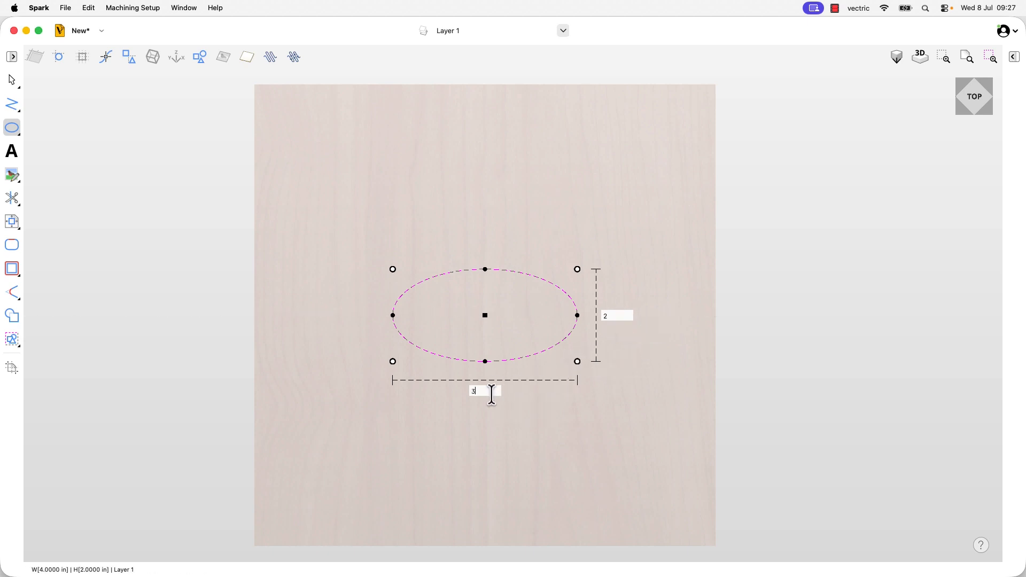
pyautogui.press('Tab')
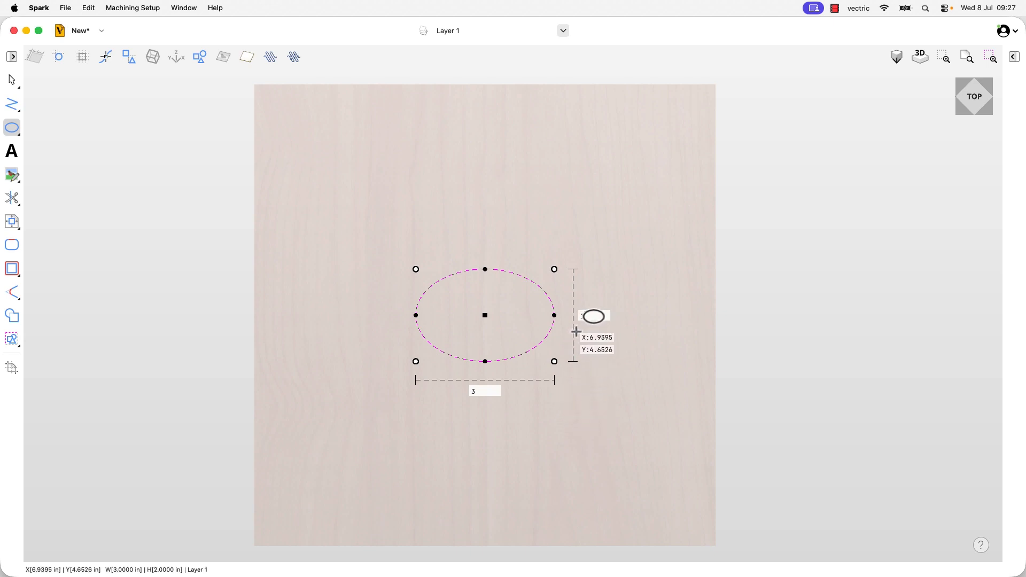
pyautogui.press('Return')
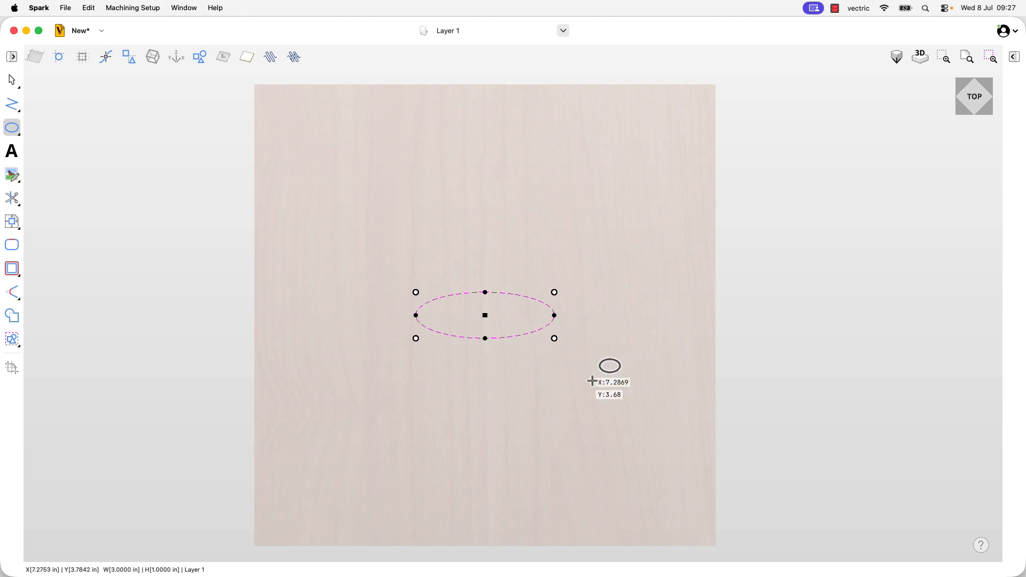
pyautogui.moveTo(417, 338)
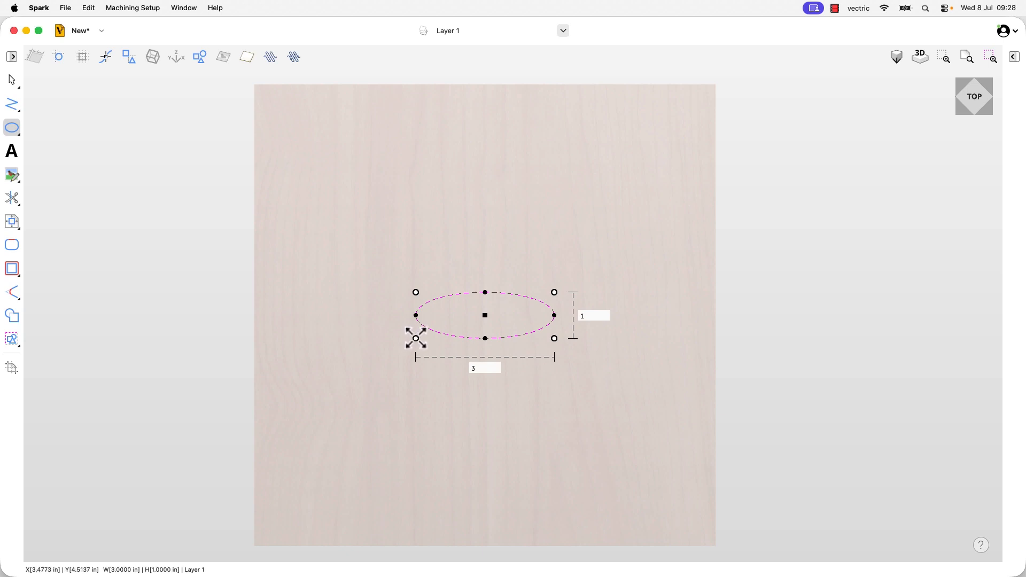
pyautogui.moveTo(417, 338)
pyautogui.mouseDown()
pyautogui.moveTo(332, 390)
pyautogui.moveTo(424, 339)
pyautogui.mouseUp()
pyautogui.moveTo(559, 340); pyautogui.dragTo(486, 339)
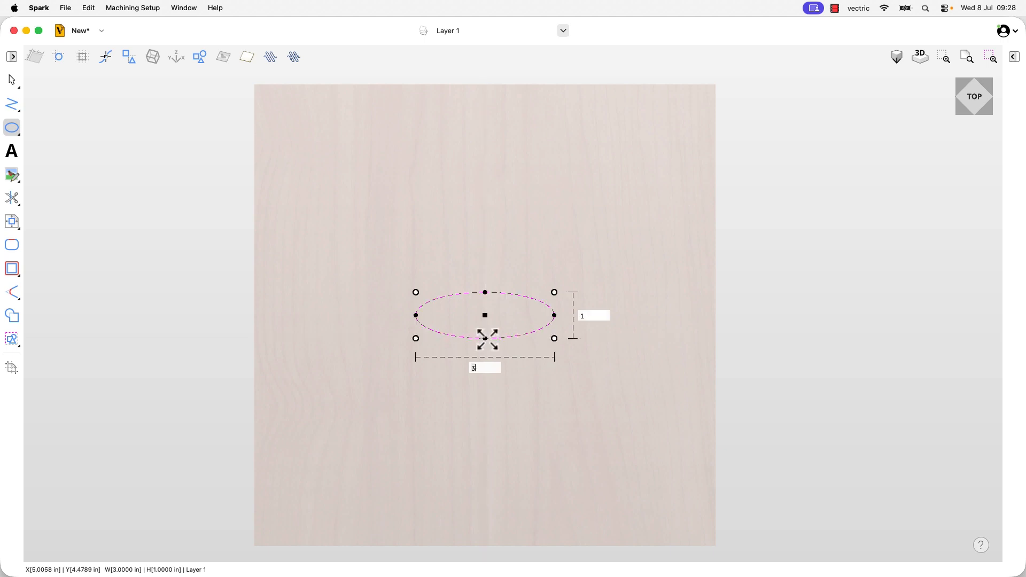
pyautogui.moveTo(556, 291); pyautogui.dragTo(444, 294)
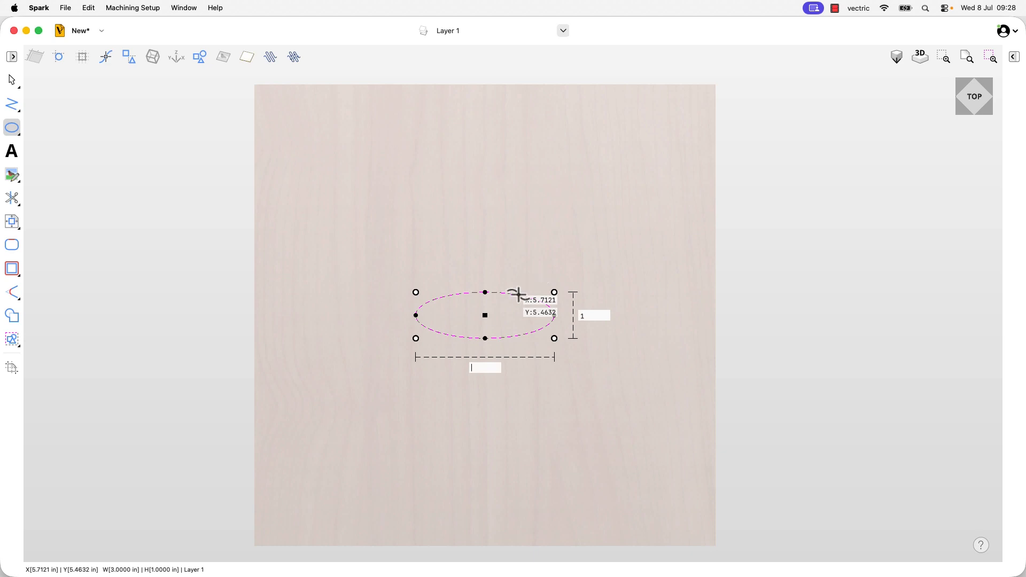
pyautogui.press('Return')
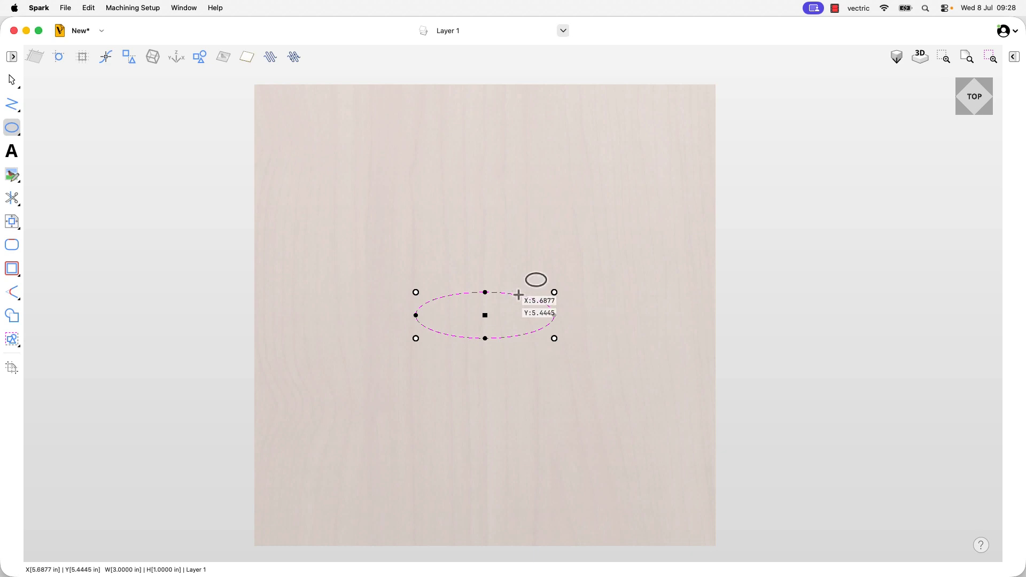
# Replace the ellipse with a new one 5 in wide and 2 in high, drawn from the centre of the material
pyautogui.press('Delete')
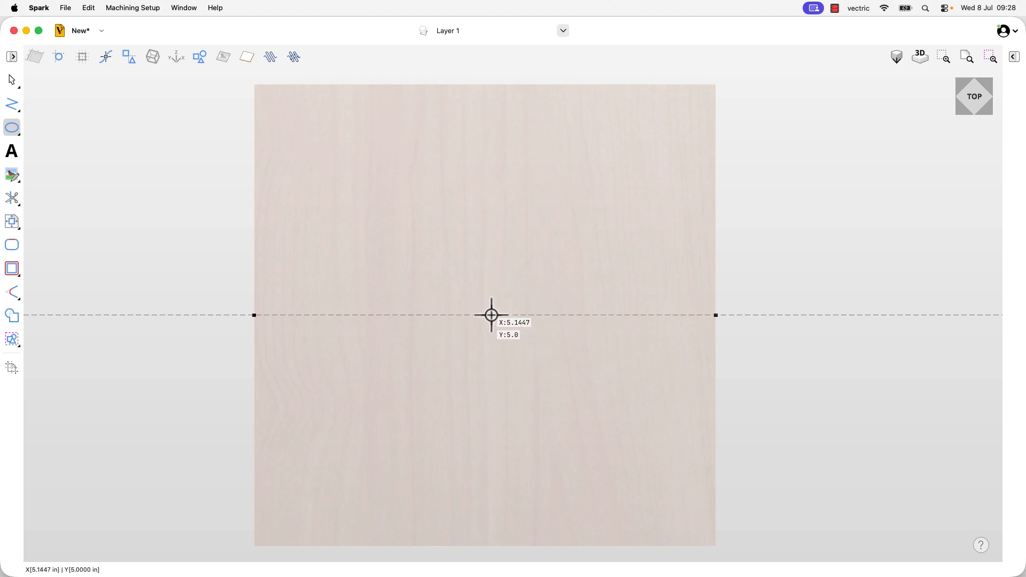
pyautogui.moveTo(485, 316); pyautogui.dragTo(383, 281)
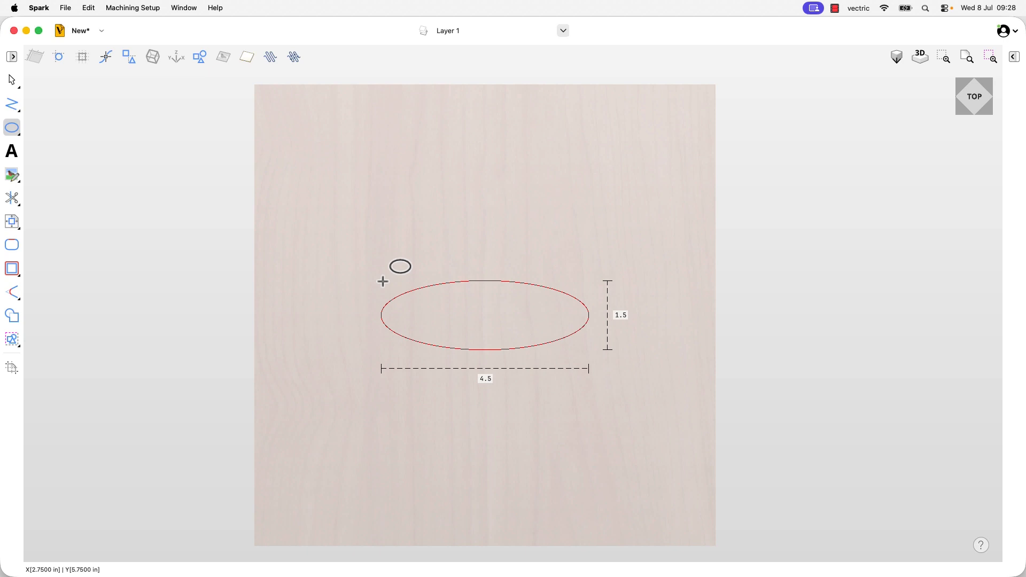
pyautogui.write('5')
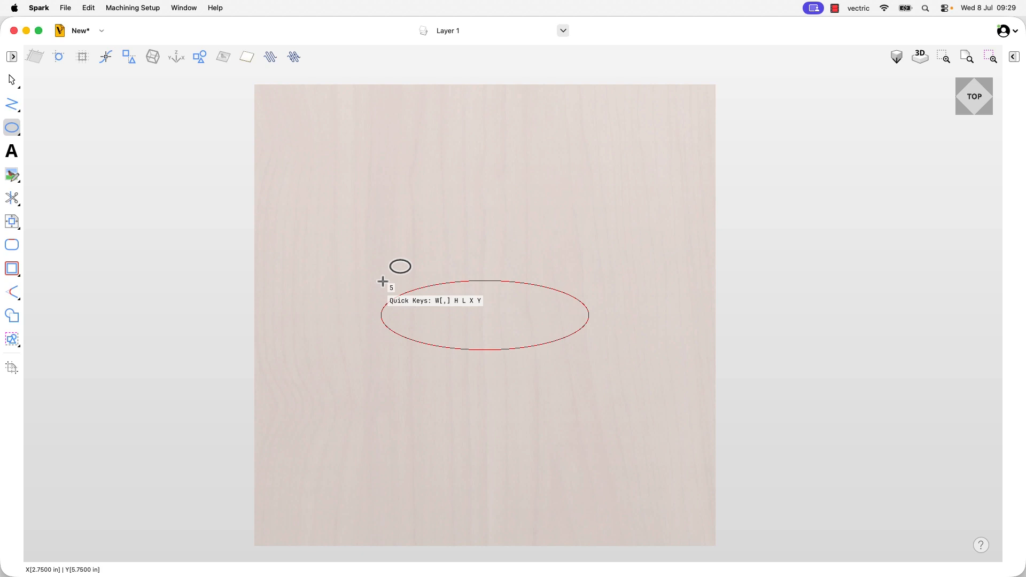
pyautogui.write(', 2')
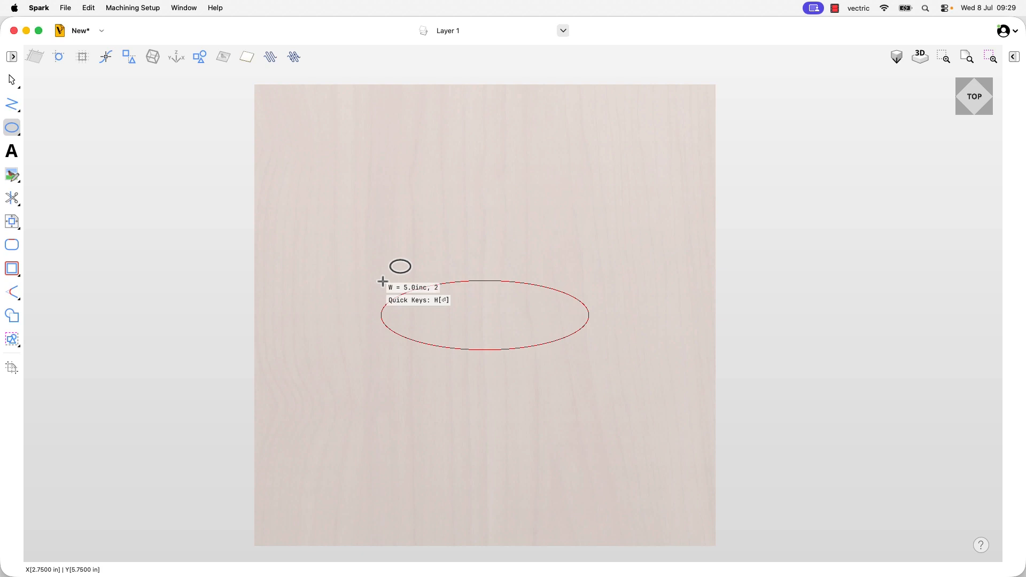
pyautogui.press('Return')
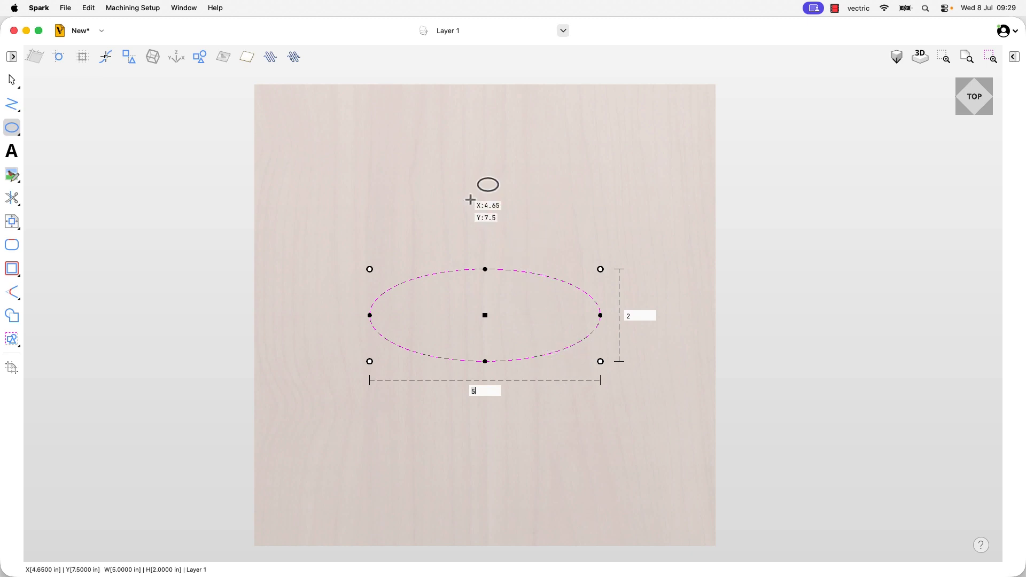
# Draw an ellipse 5 in wide and about 1.7 in high above the central one, and another about 4.6 in wide and 2 in high below
pyautogui.moveTo(484, 202); pyautogui.dragTo(397, 163)
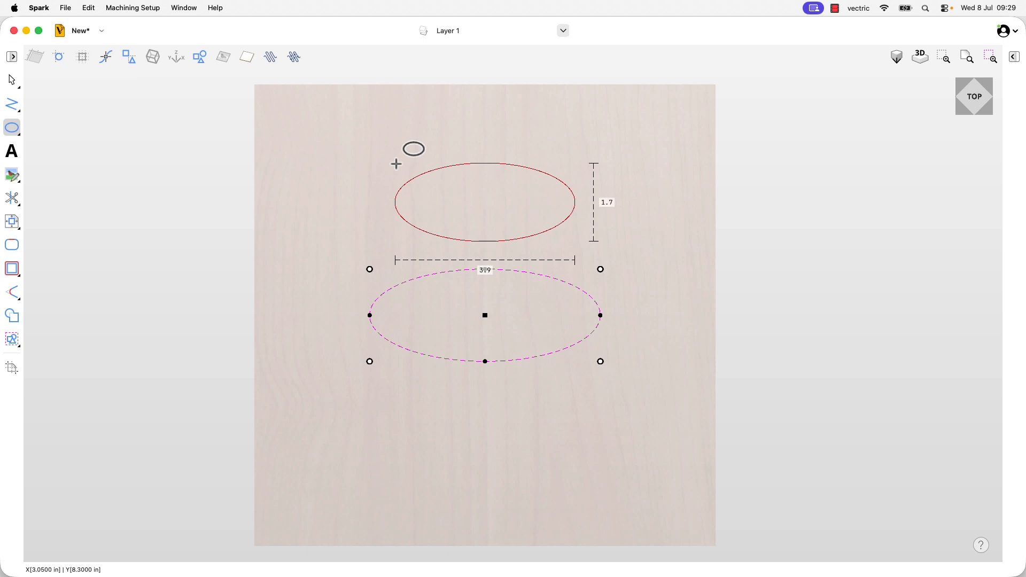
pyautogui.moveTo(396, 164); pyautogui.dragTo(396, 164)
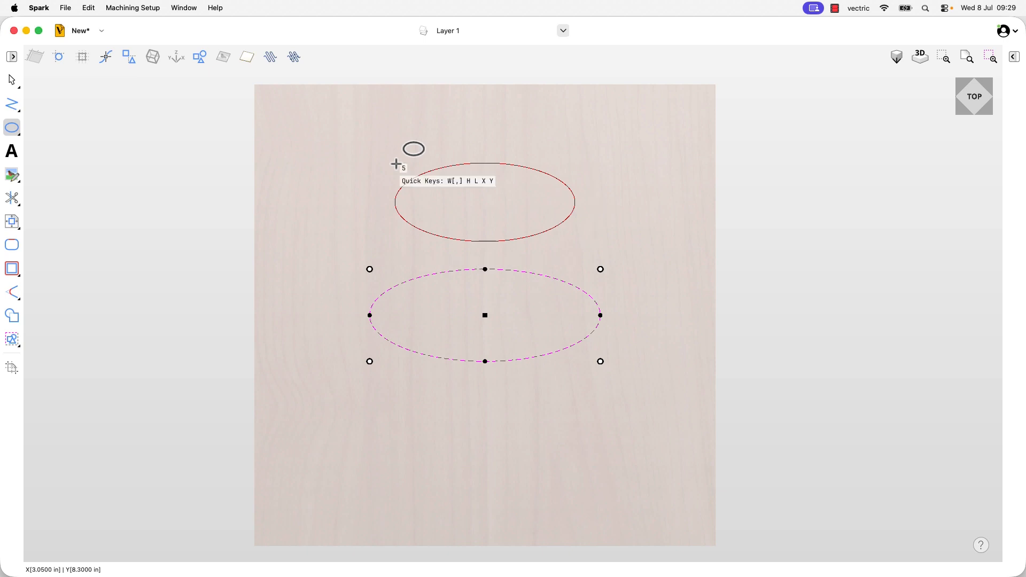
pyautogui.press('Return')
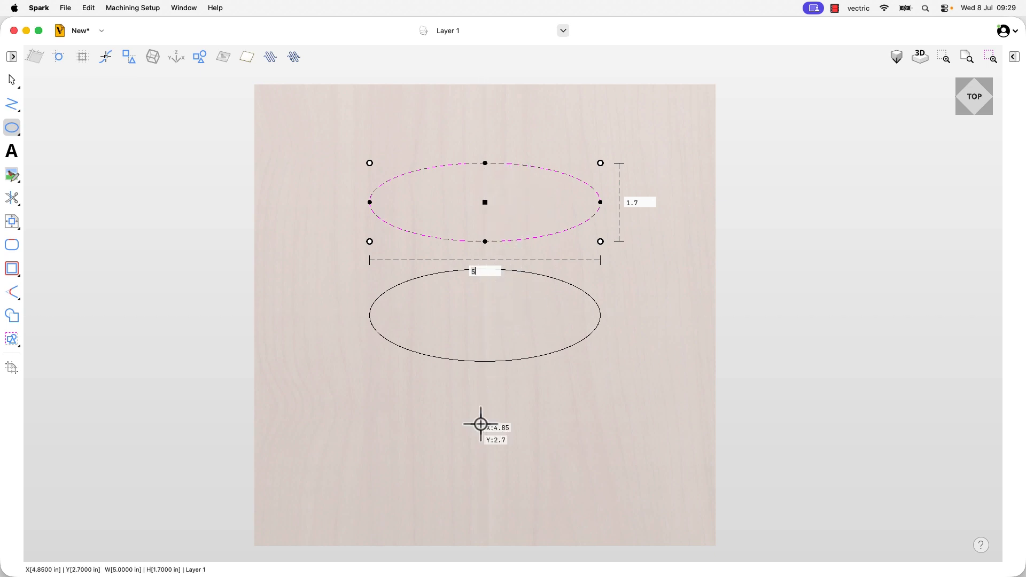
pyautogui.moveTo(485, 459); pyautogui.dragTo(381, 425)
pyautogui.press('h')
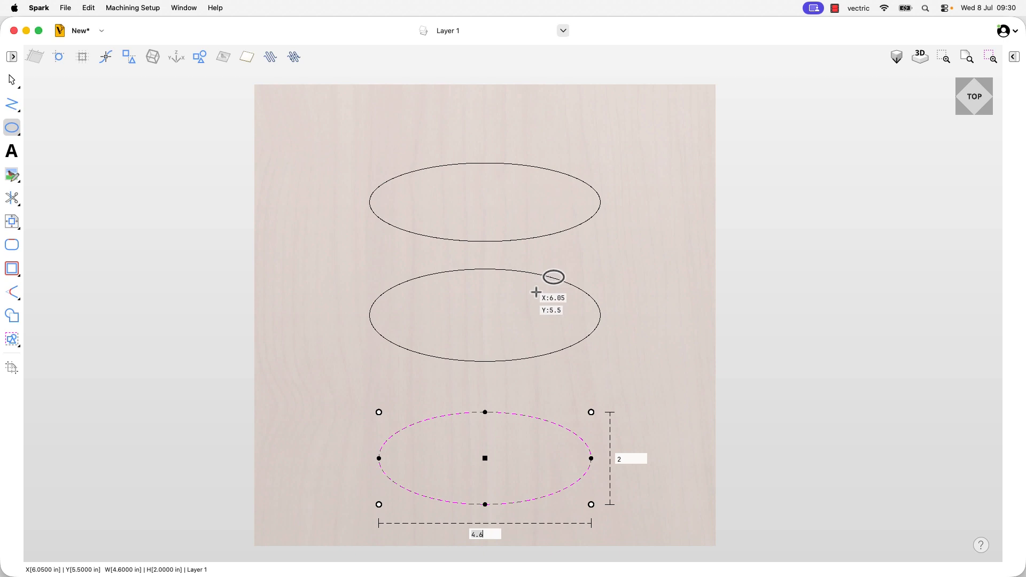
# Undo the creation of all three ellipses to clear the material
pyautogui.press('super+z')
pyautogui.press('super+z')
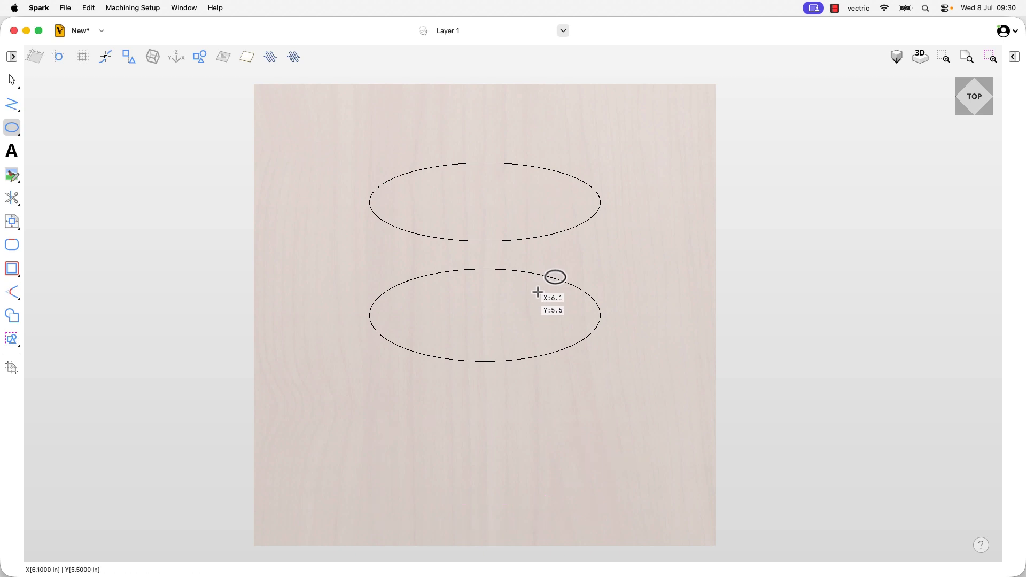
pyautogui.press('super+z')
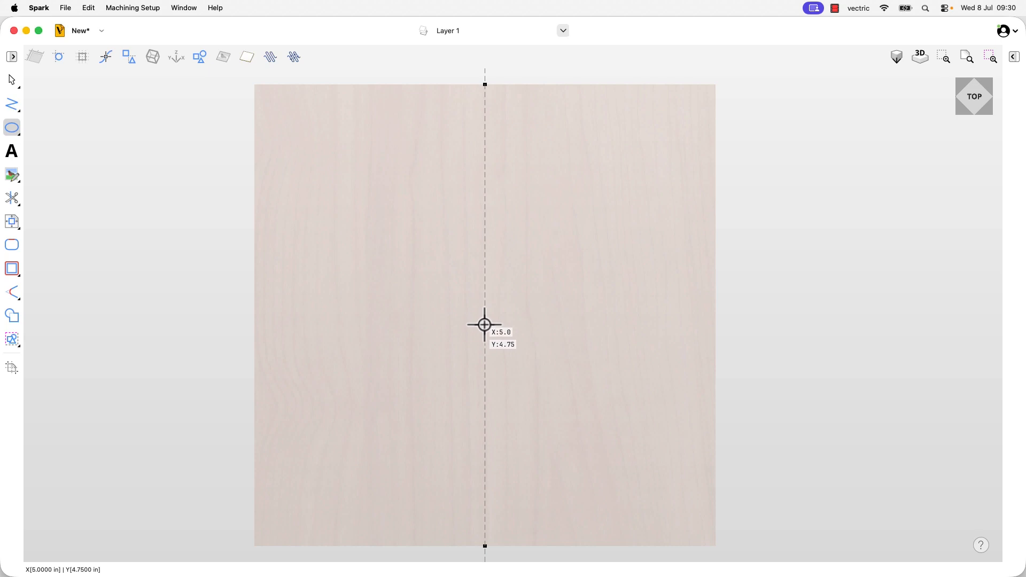
# Draw a circle 3 in in diameter on the vertical centreline, just below the middle of the material
pyautogui.moveTo(487, 325); pyautogui.dragTo(363, 275)
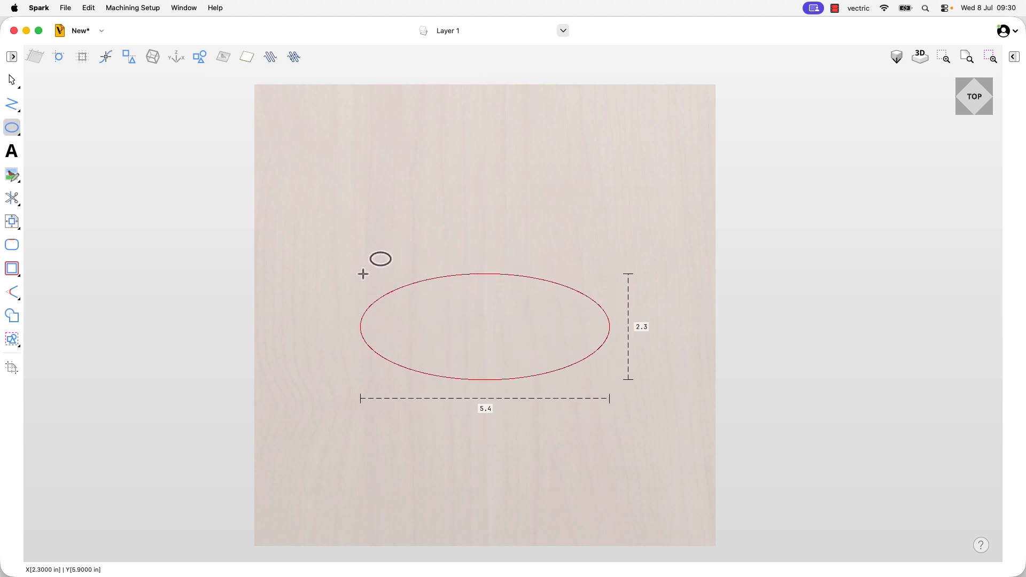
pyautogui.moveTo(363, 274); pyautogui.dragTo(363, 274)
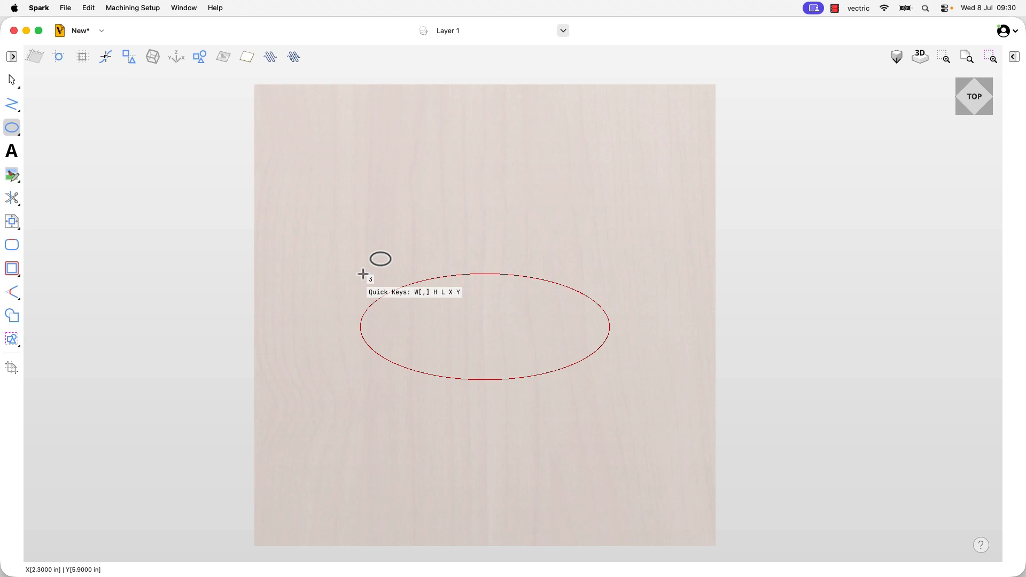
pyautogui.press('Return')
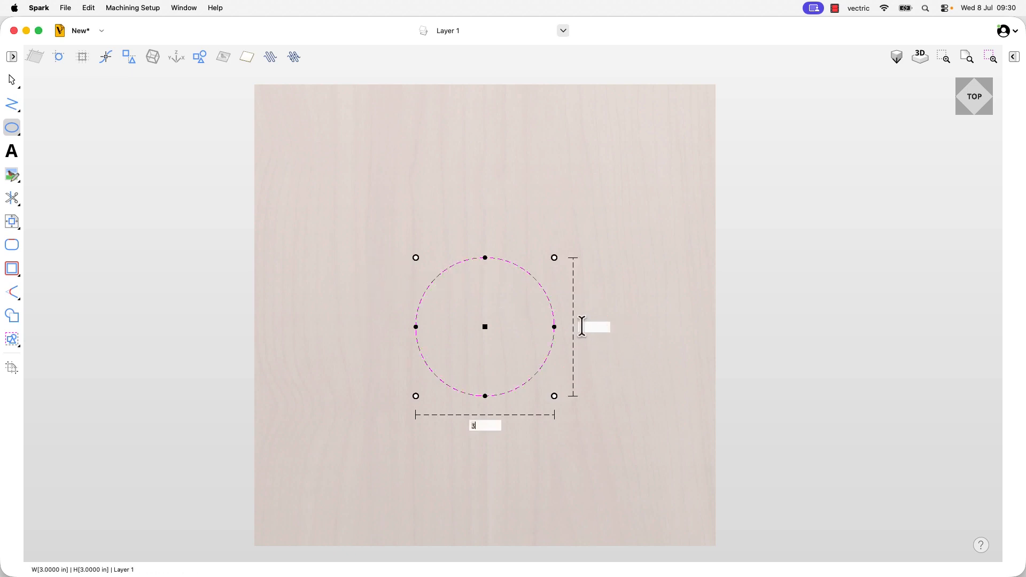